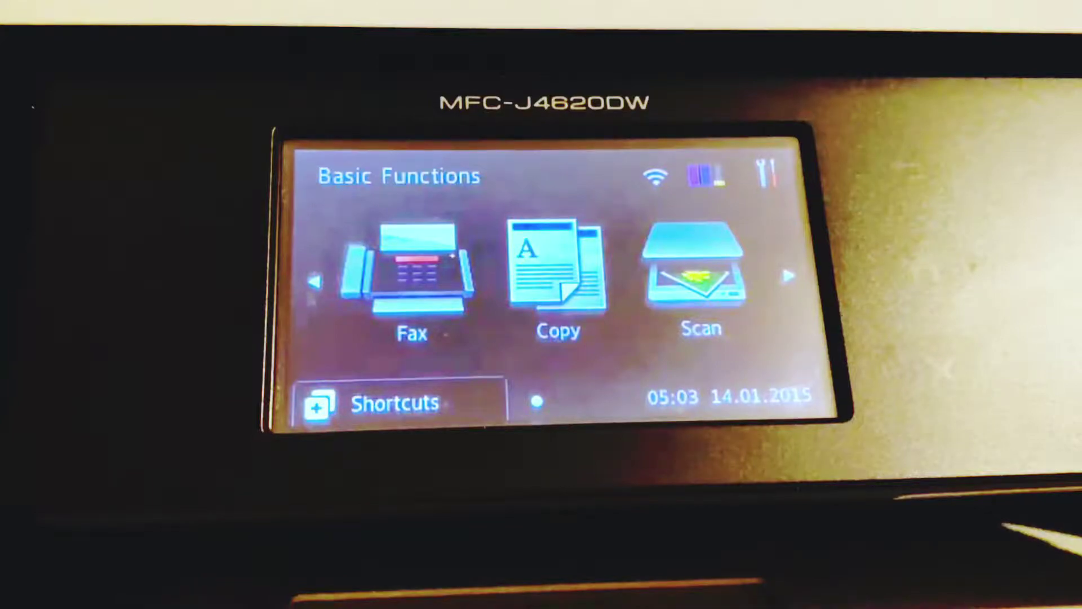
On the printer touchscreen, show the Wi-Fi TCP/IP details giving IP address 10.1.1.7.
click(767, 172)
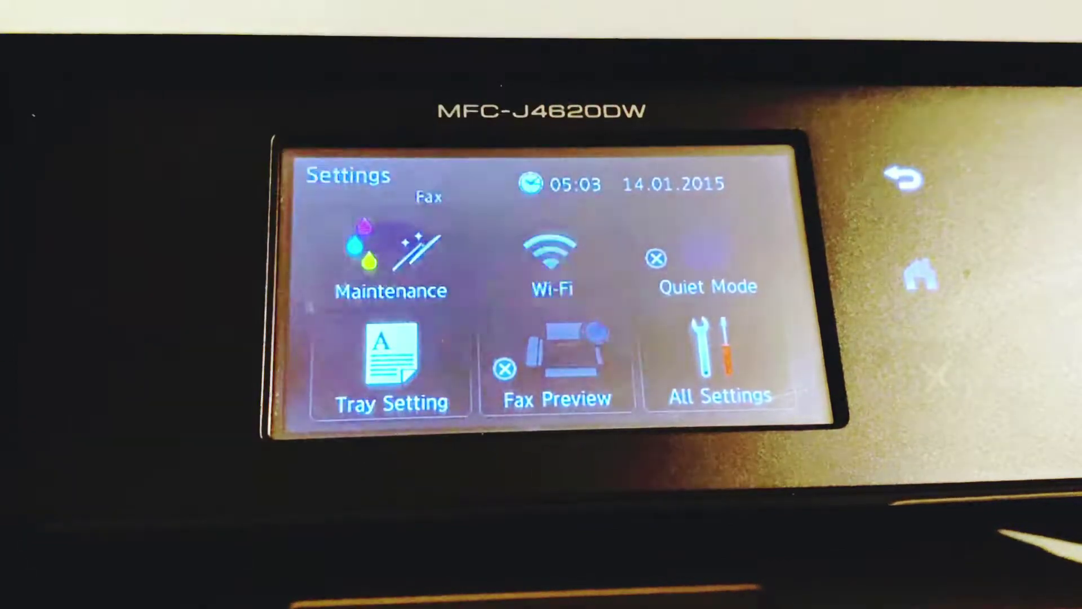
click(552, 262)
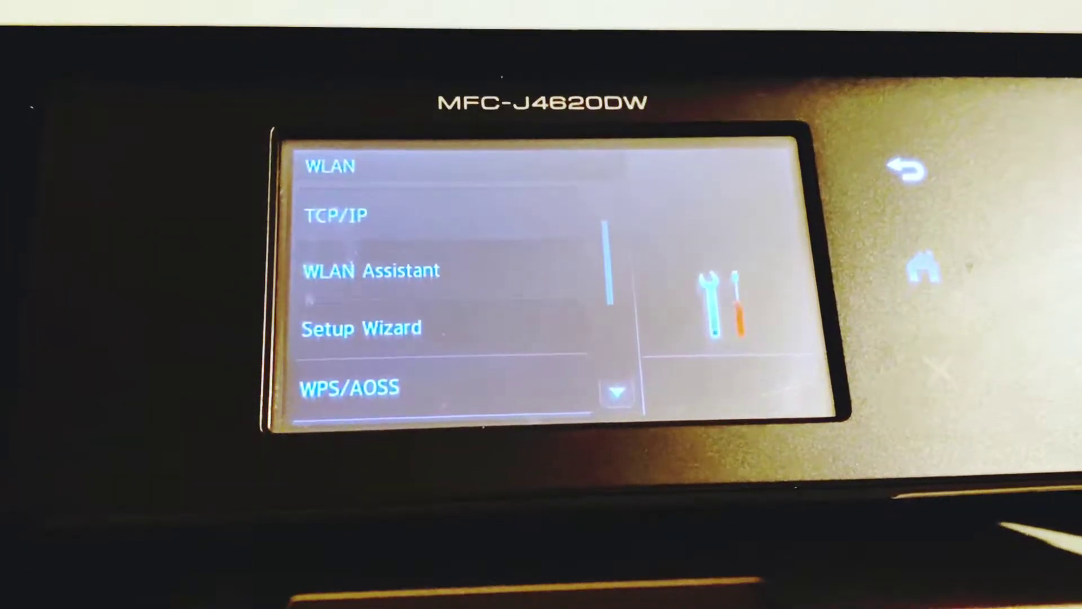
click(336, 215)
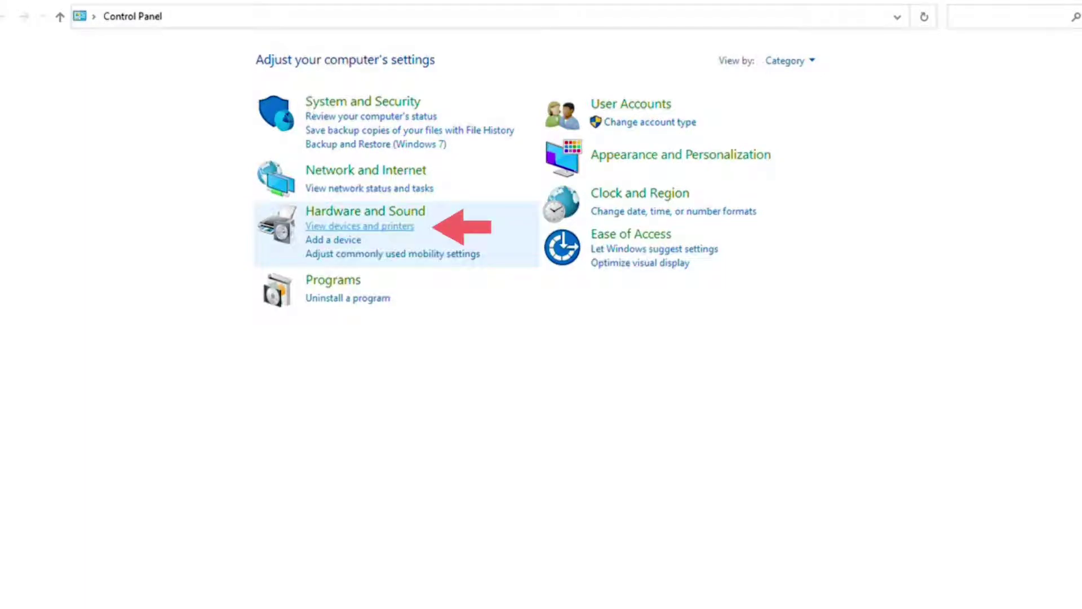
Delete the Brother MFC-J4620DW Printer from Devices and Printers, leaving five printers listed.
click(360, 226)
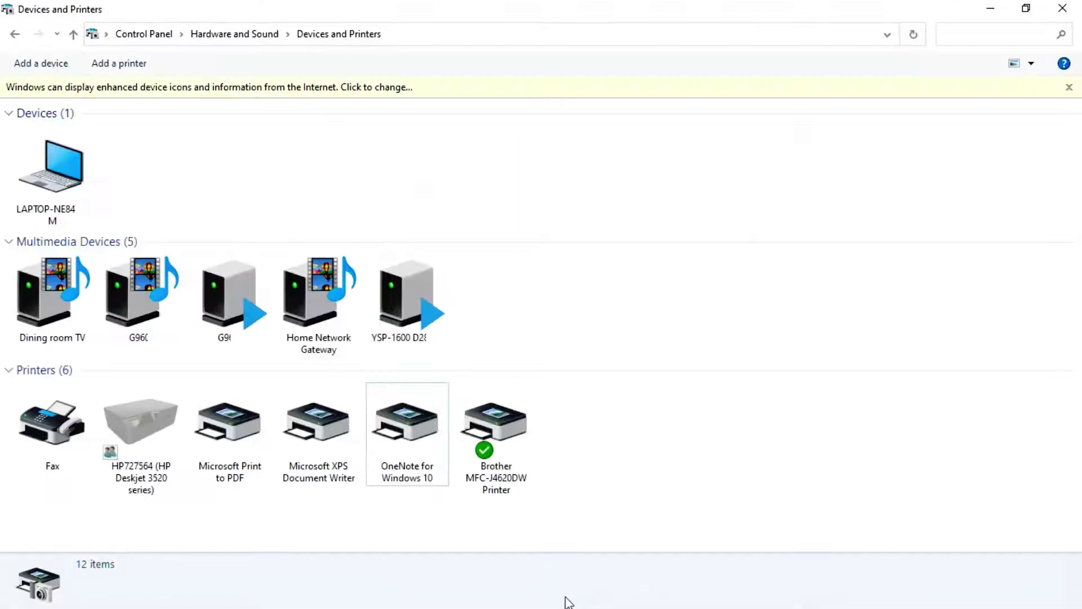
right_click(507, 446)
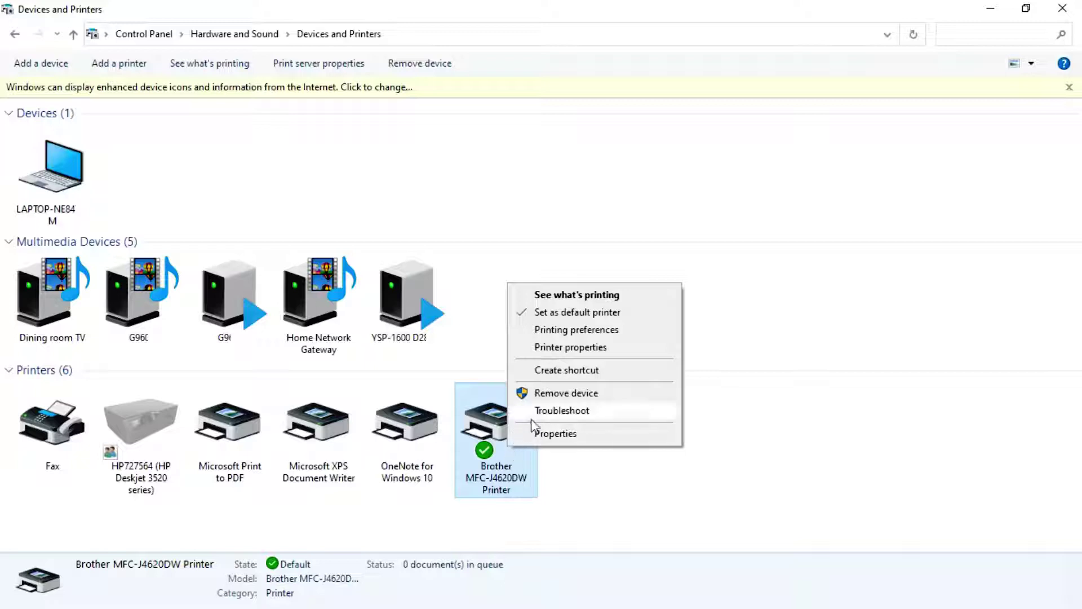
click(535, 395)
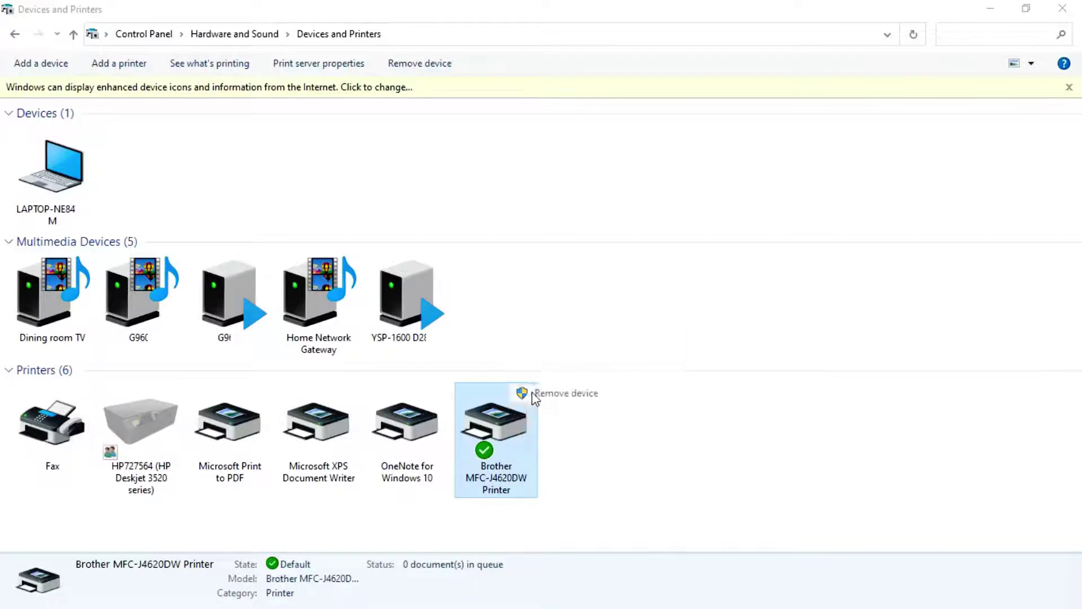
click(601, 302)
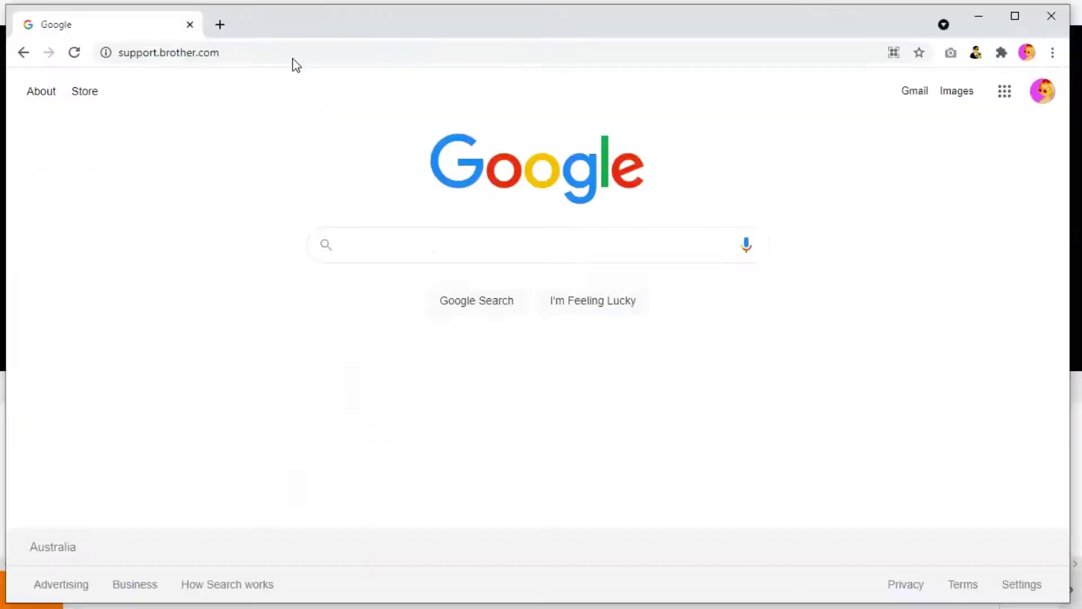
On support.brother.com, list MFC-J4620DW downloads for Windows 10 (64-bit).
key(Return)
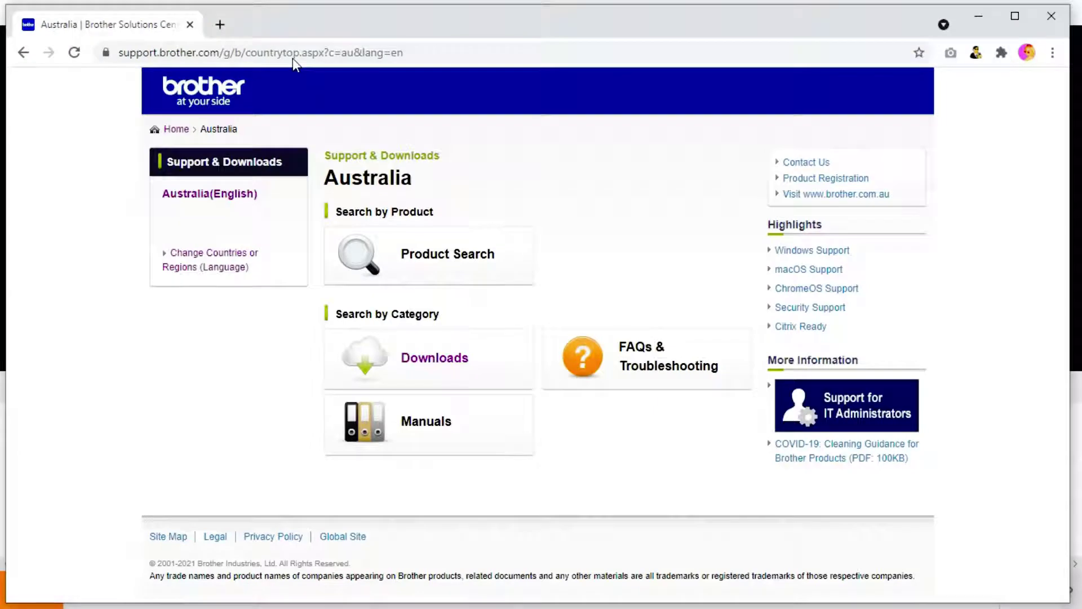
click(386, 346)
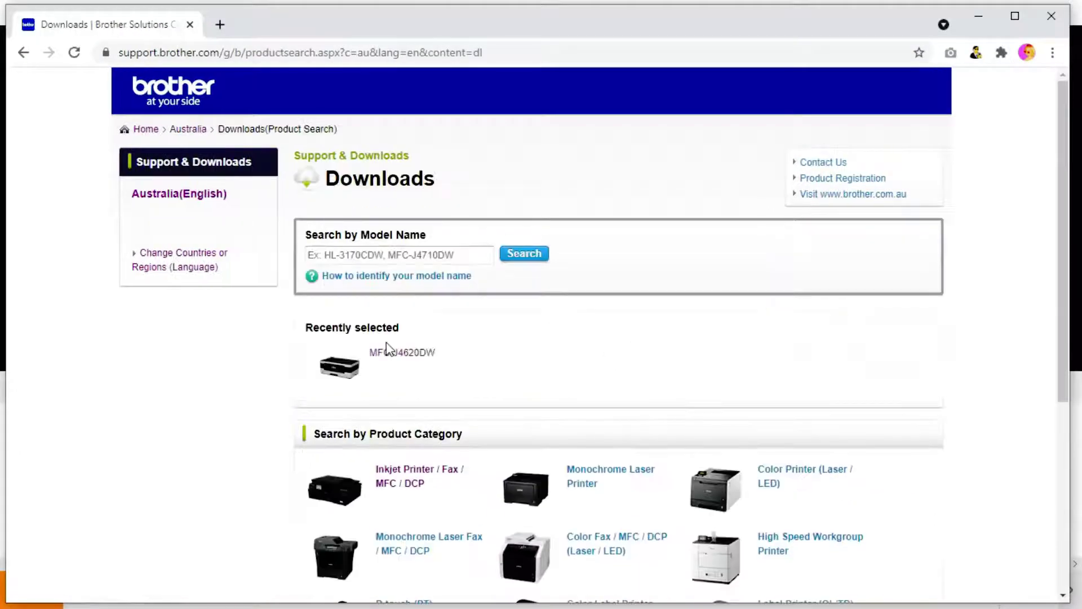
click(386, 350)
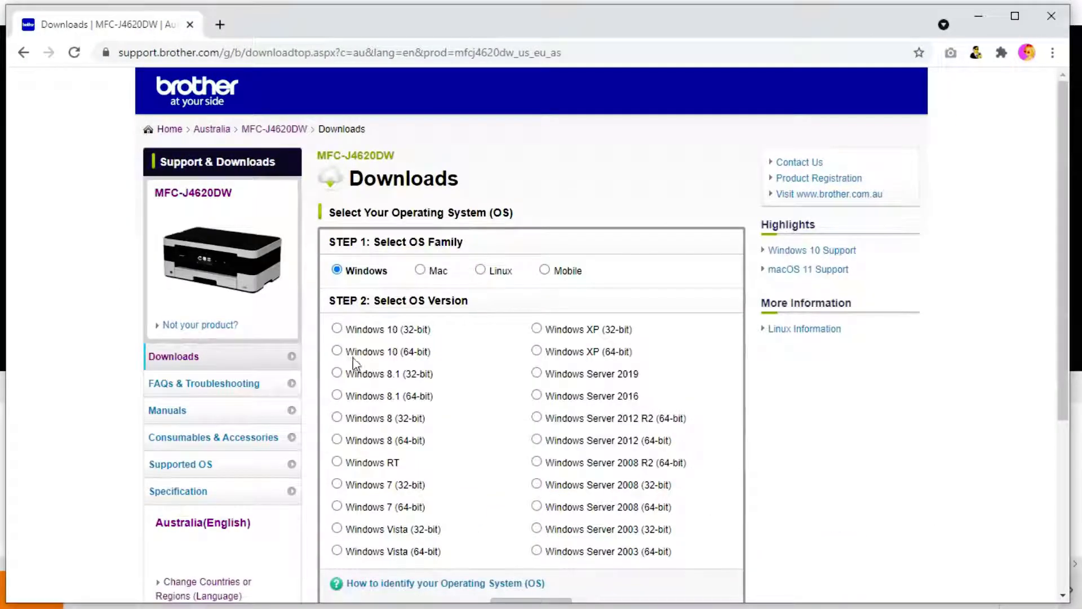
click(336, 351)
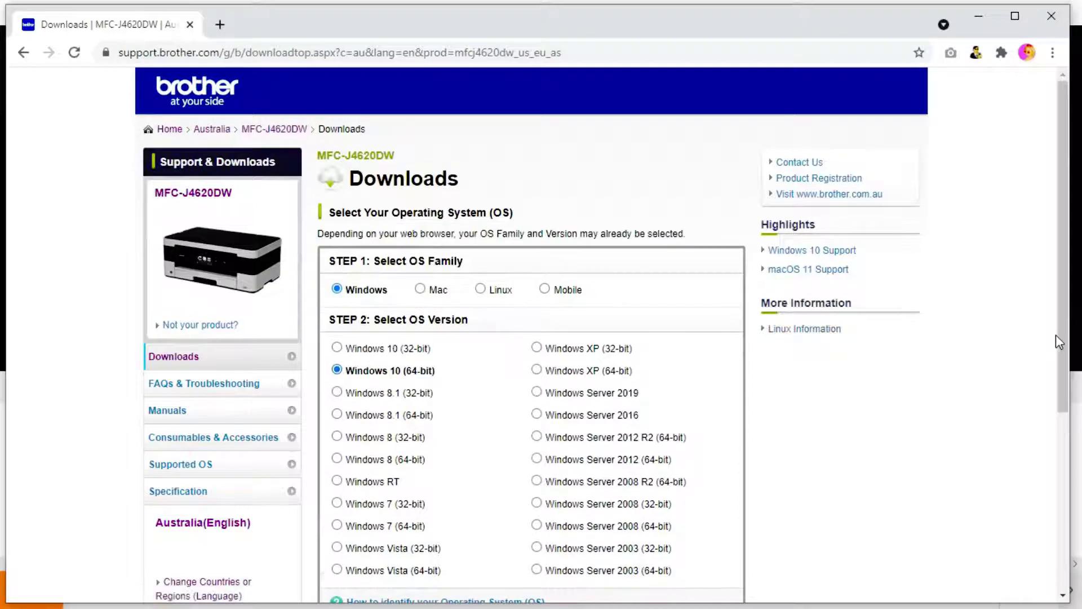
scroll(1056, 338, down, 3)
click(518, 456)
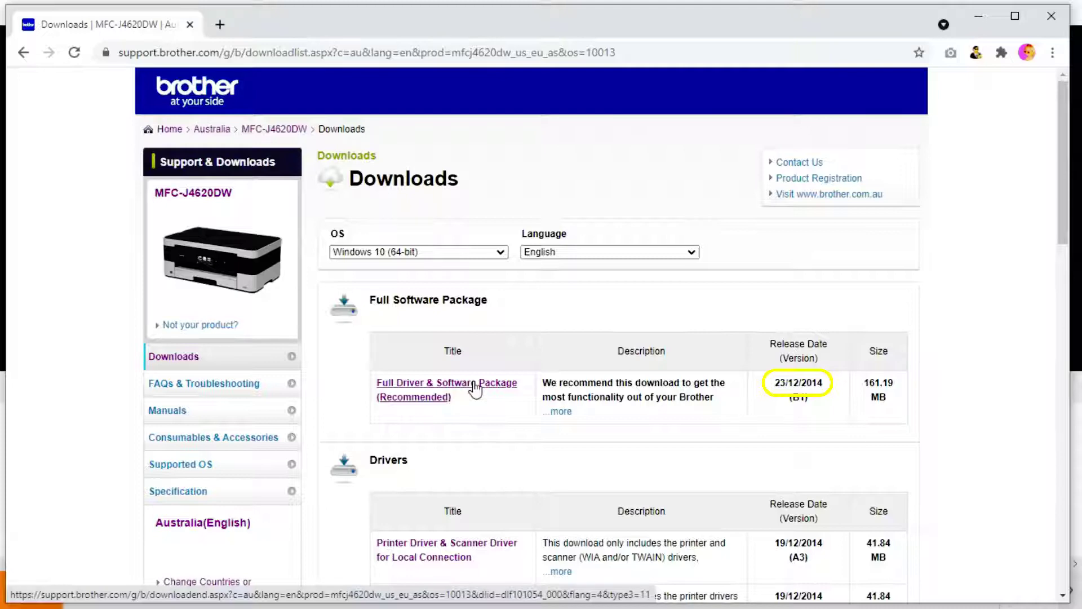
Agree to the EULA, download the Full Driver & Software Package and run its installer.
click(475, 389)
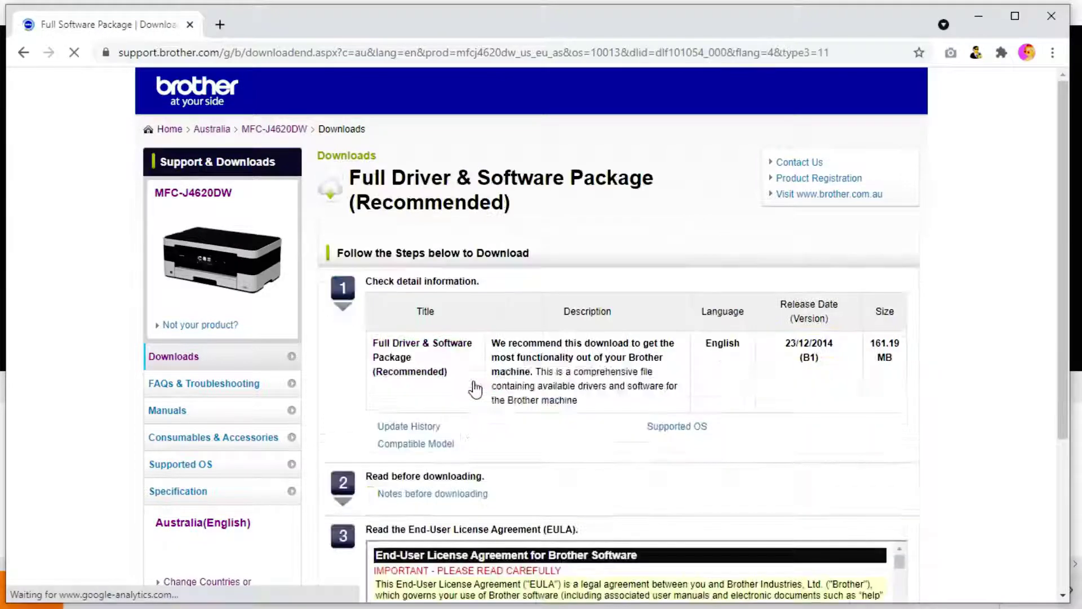
drag(1062, 386, 1062, 520)
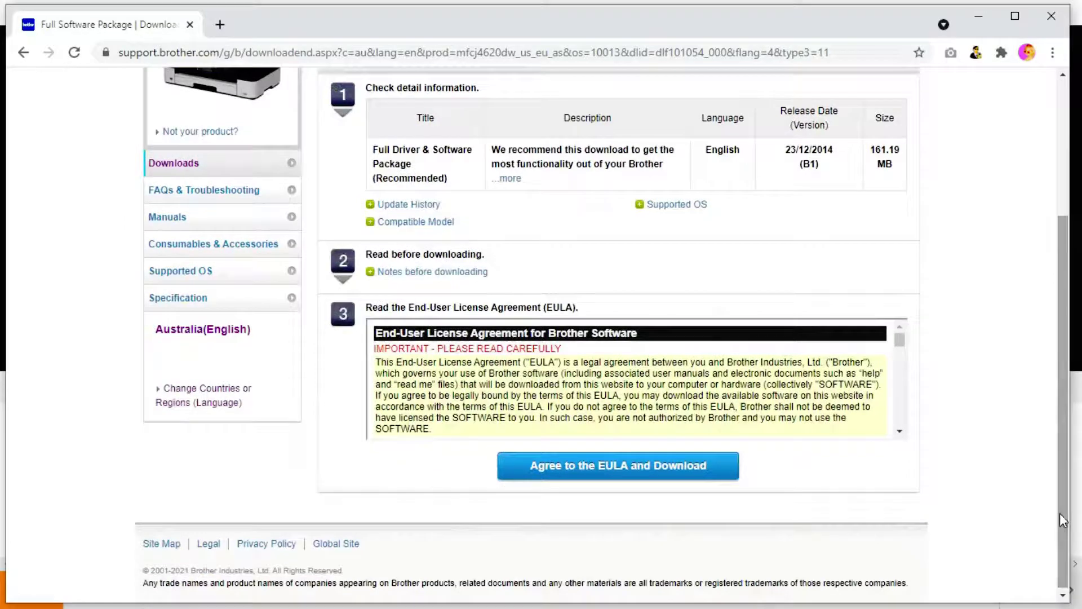
click(628, 465)
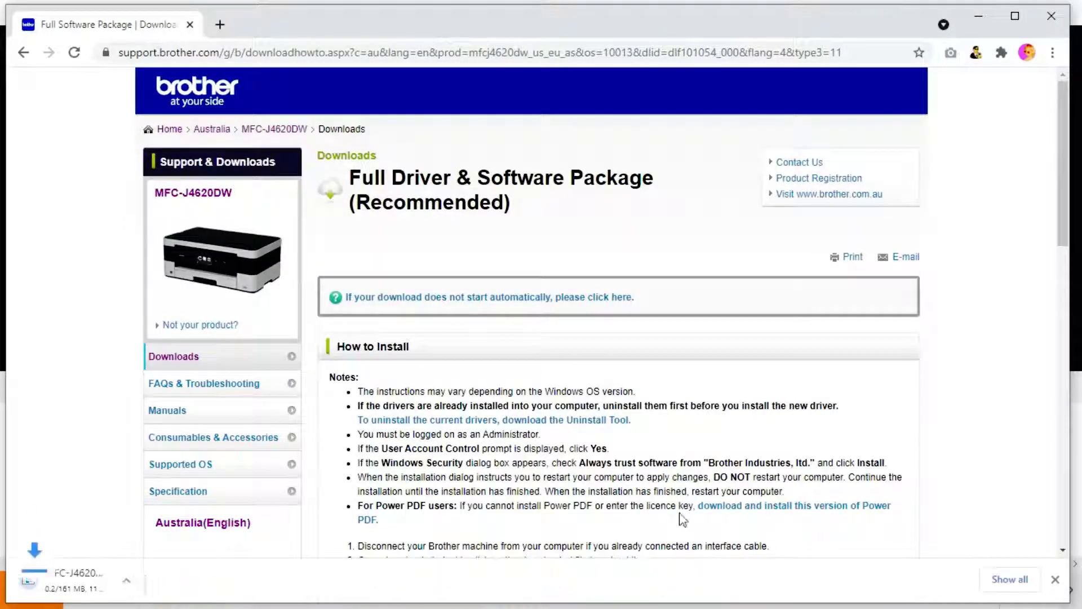
click(130, 582)
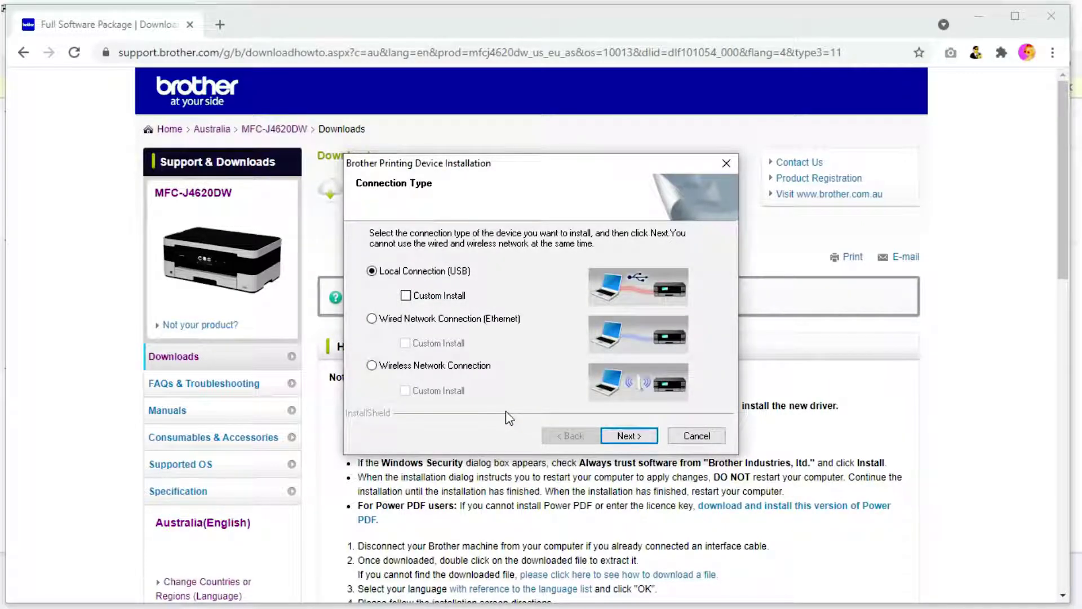
Choose a wireless network connection with custom install, leaving Windows Firewall settings unchanged.
click(371, 366)
click(406, 391)
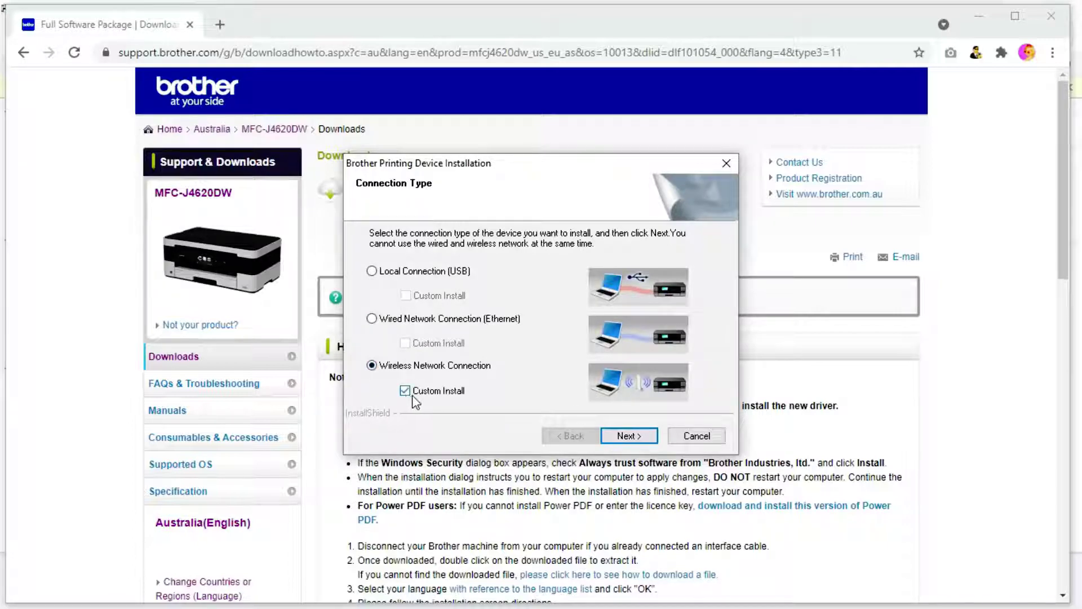
click(628, 435)
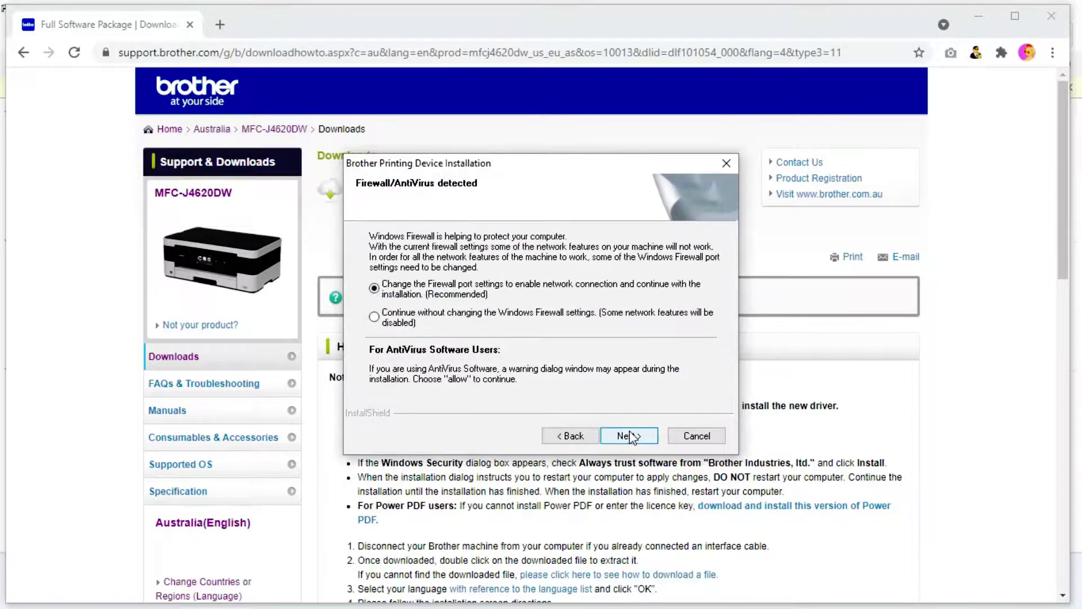
click(374, 317)
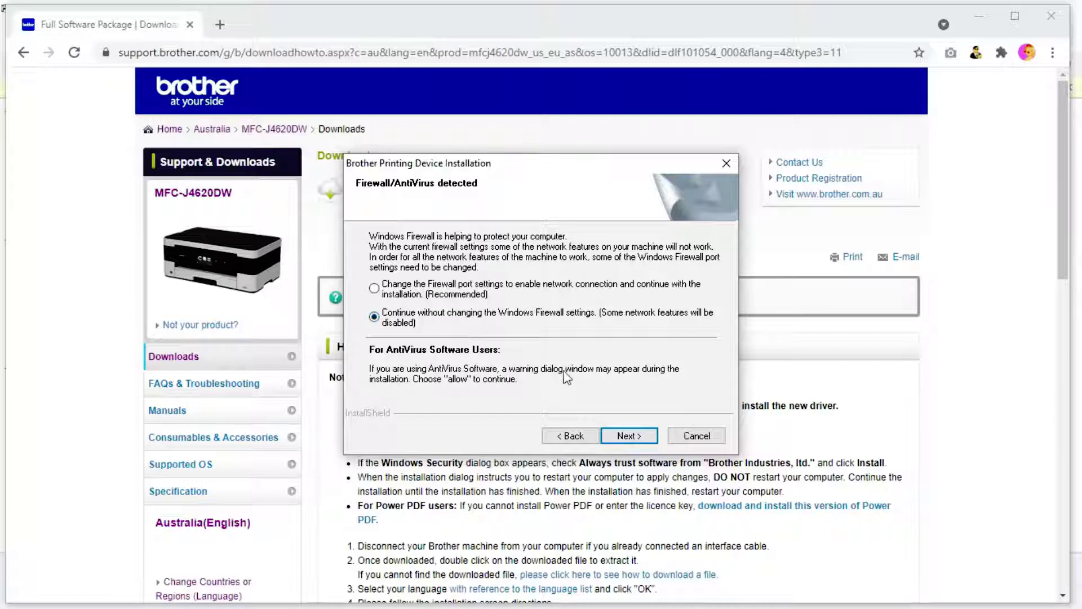
click(626, 436)
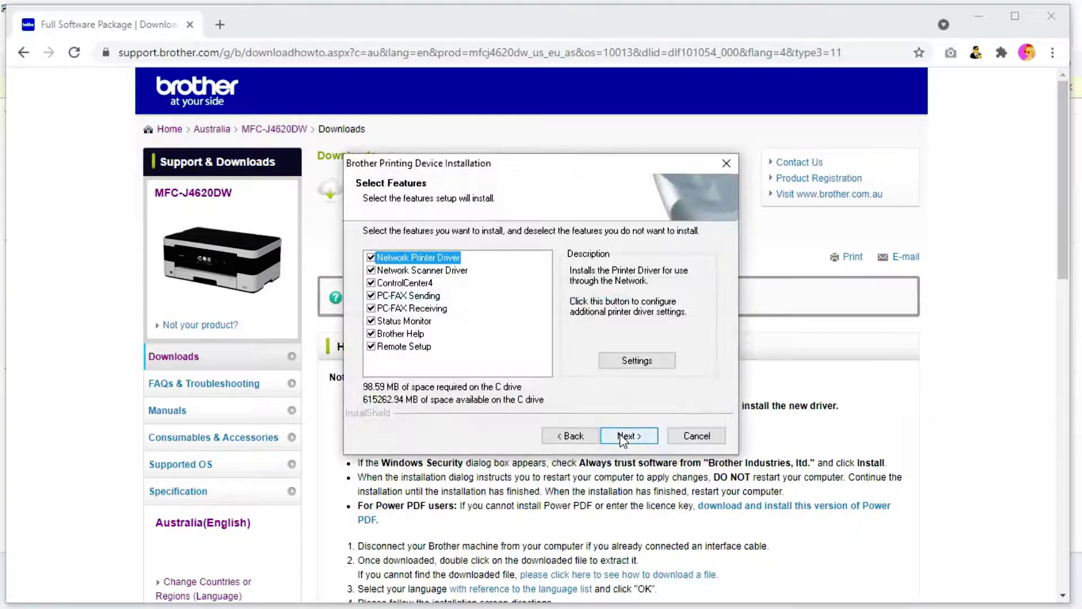
Exclude ControlCenter4, PC-FAX Sending, PC-FAX Receiving and Brother Help, keeping Scan To registration.
click(371, 283)
click(371, 295)
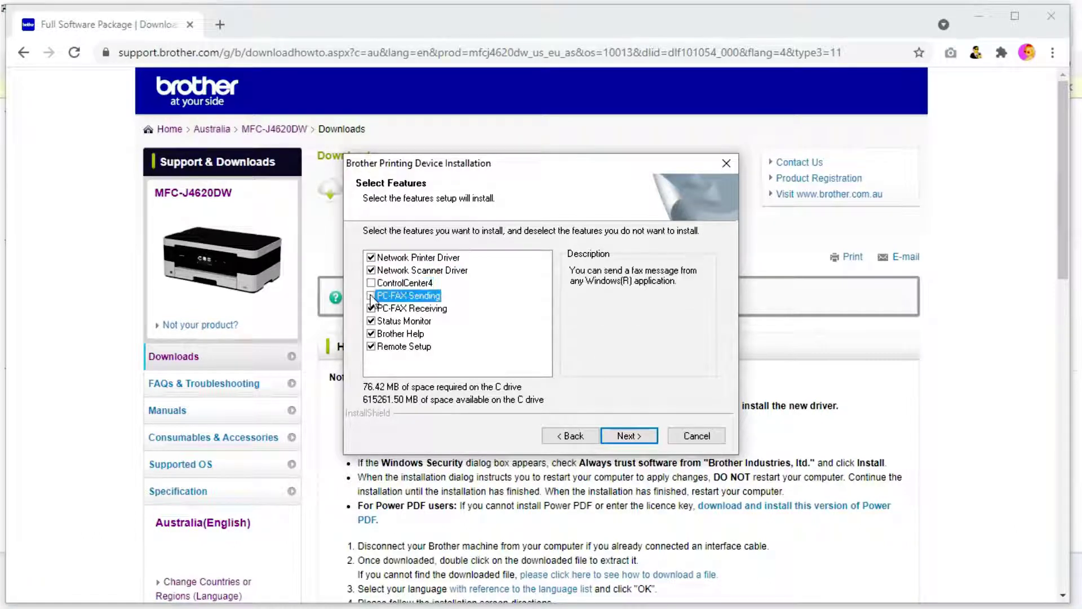
click(371, 308)
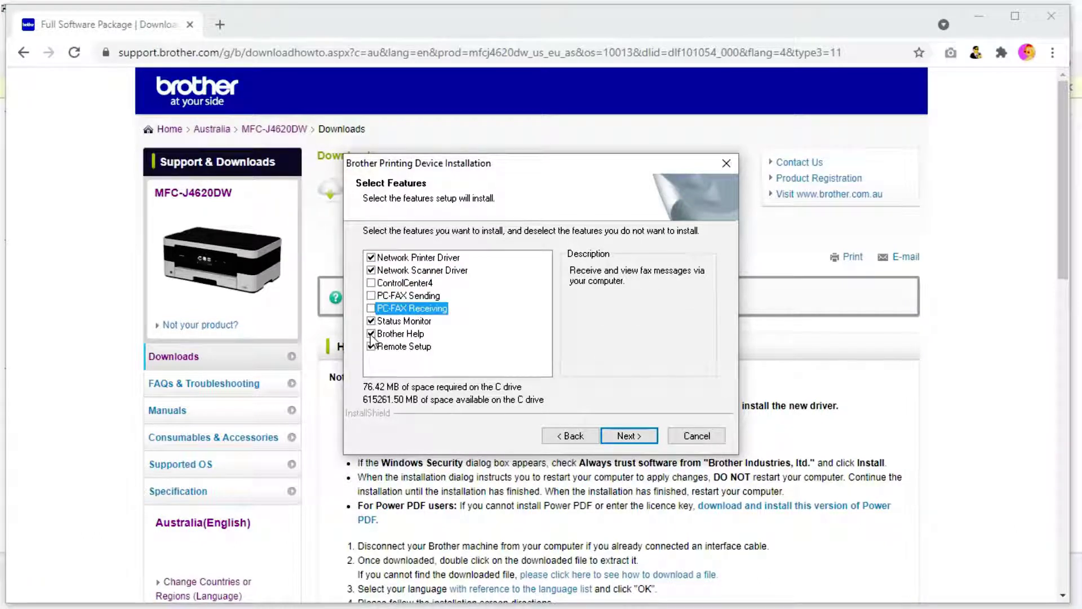
click(371, 333)
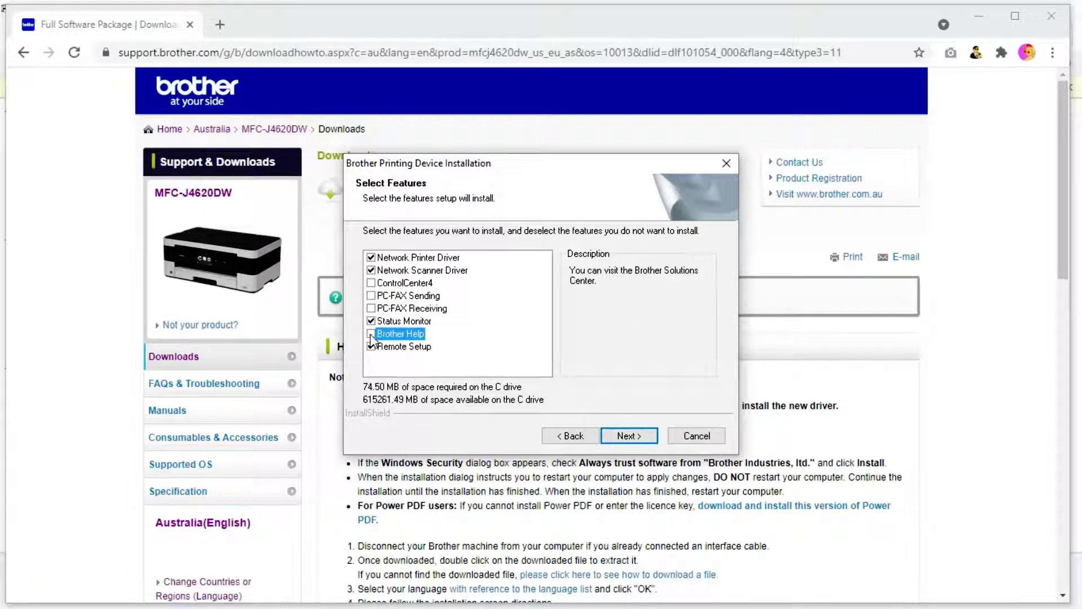
click(616, 437)
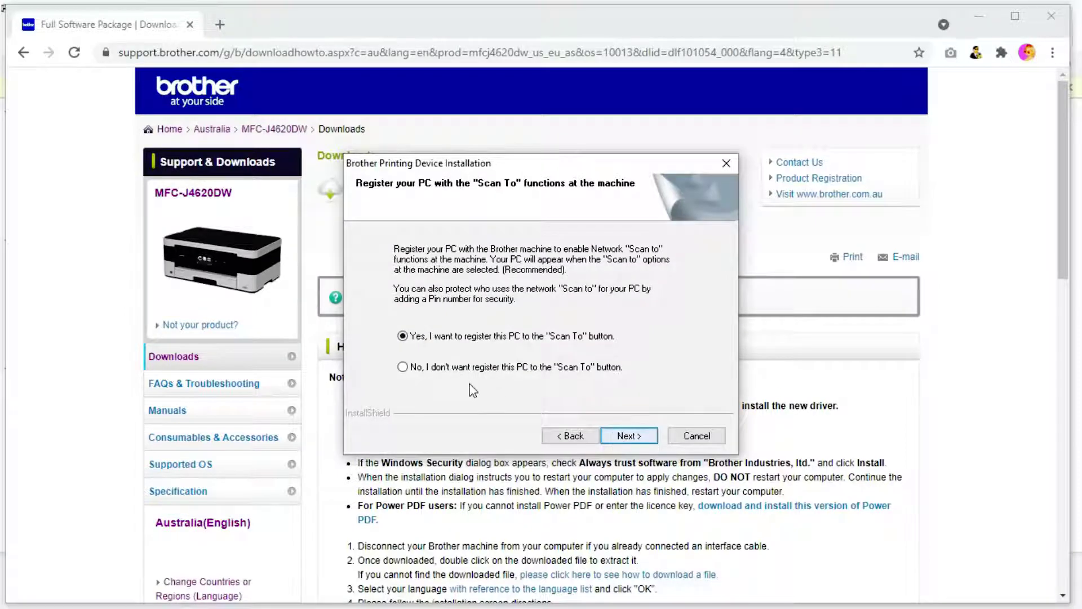
click(626, 436)
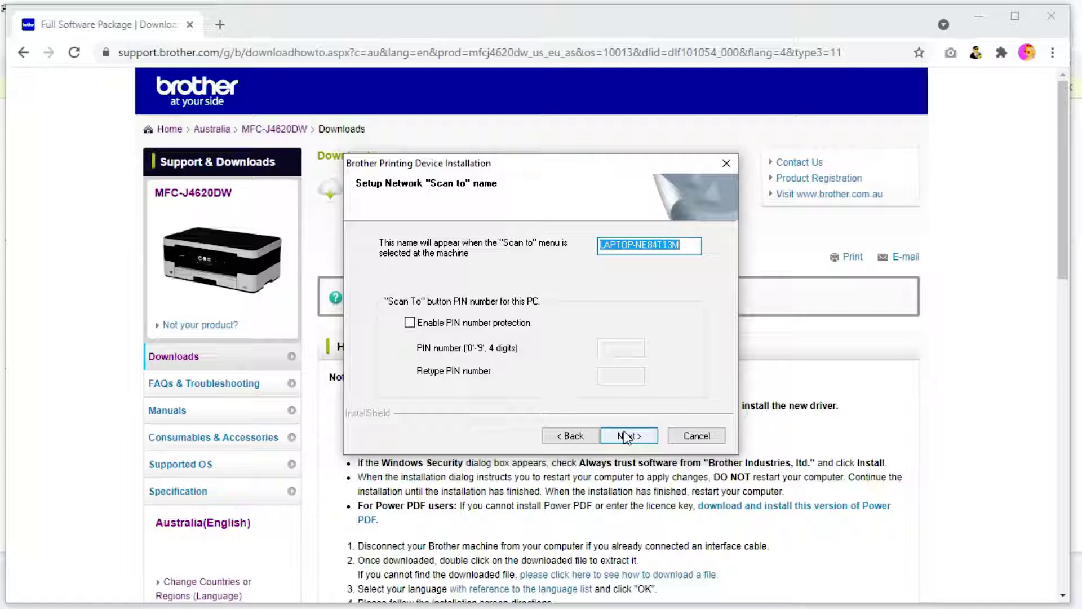
Accept the Scan To name and specify the printer by IP address 10.1.1.5.
click(627, 439)
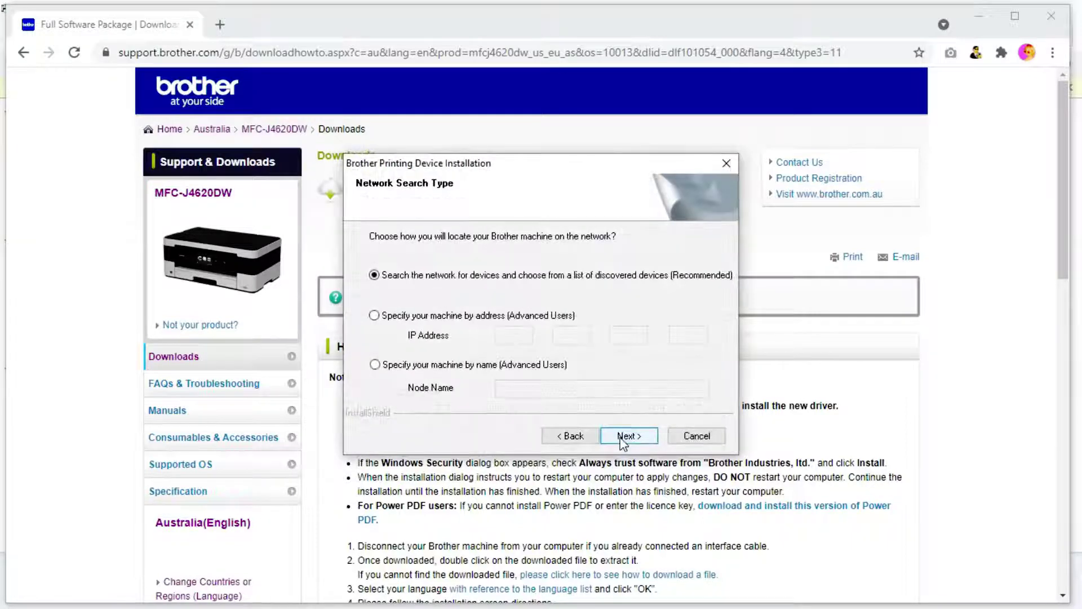
click(375, 315)
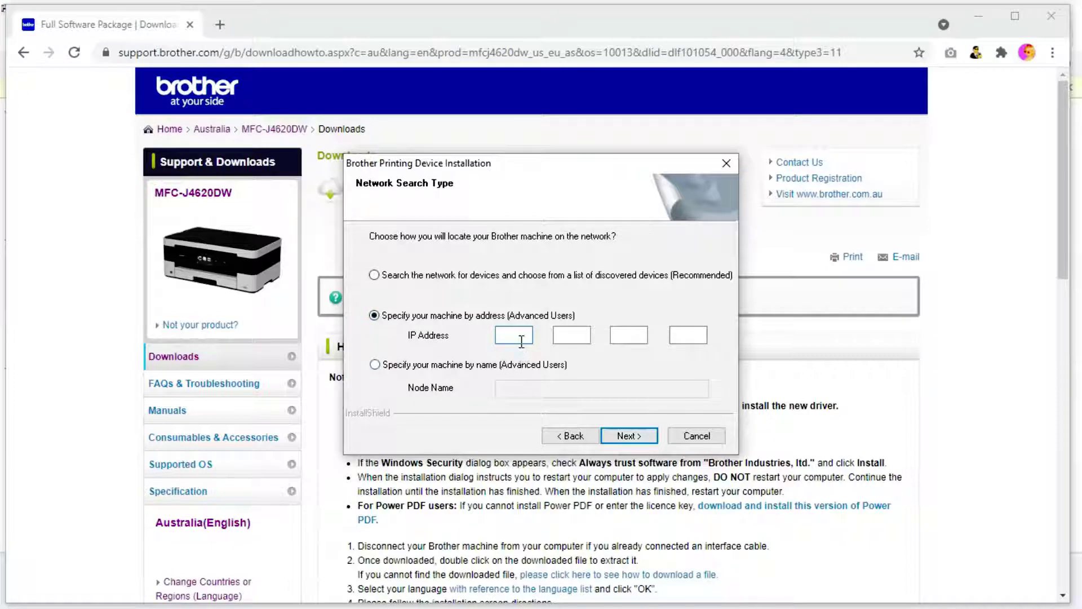
text(10.1.1.)
text(5)
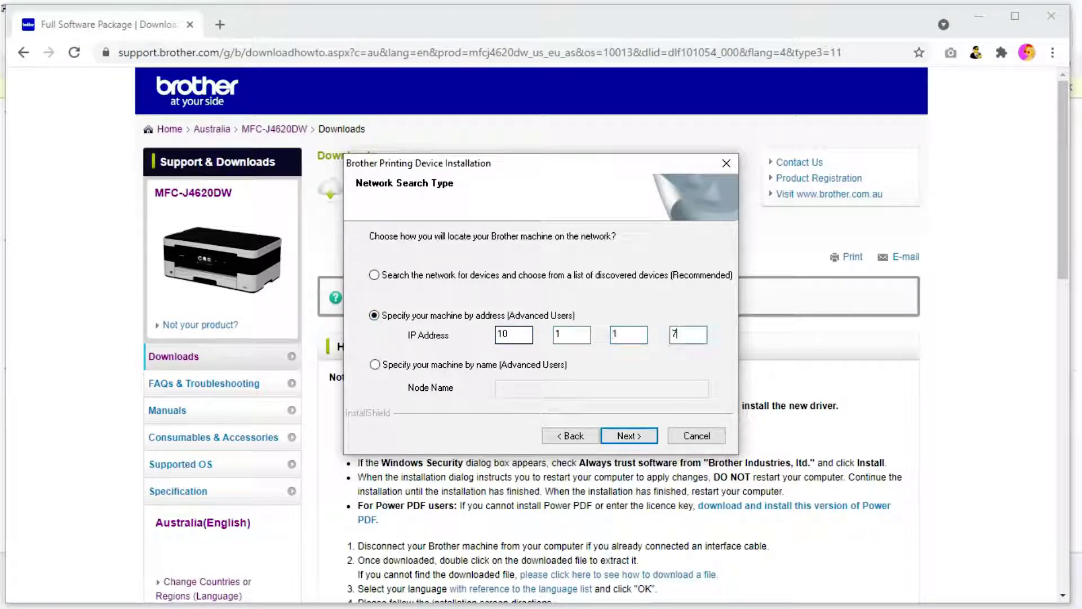
key(Return)
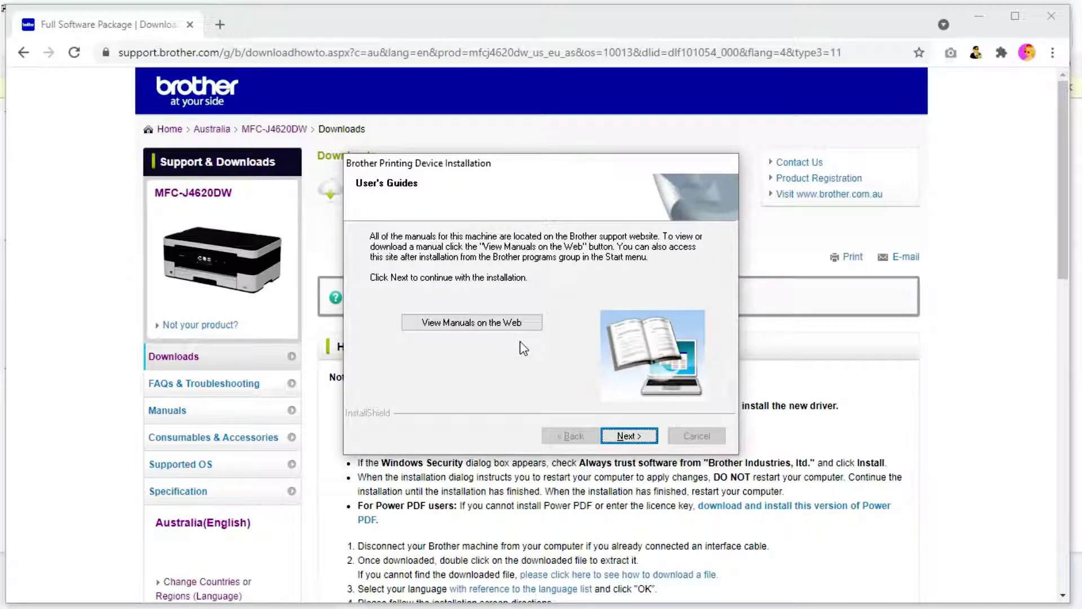
Skip the user's guides, environmental advice and online registration, and turn off Status Monitor.
click(622, 439)
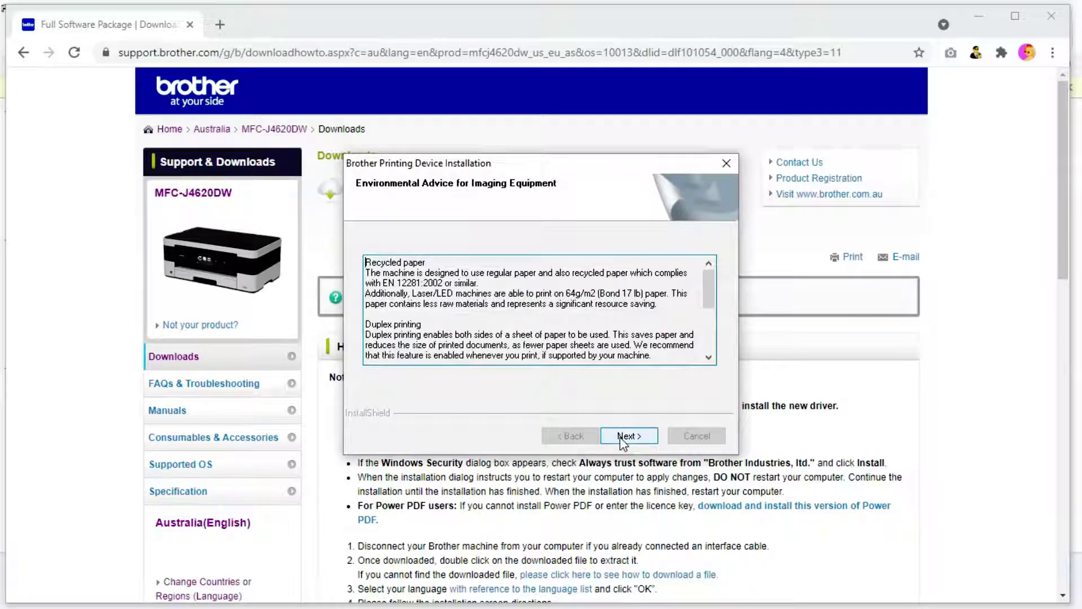
click(622, 437)
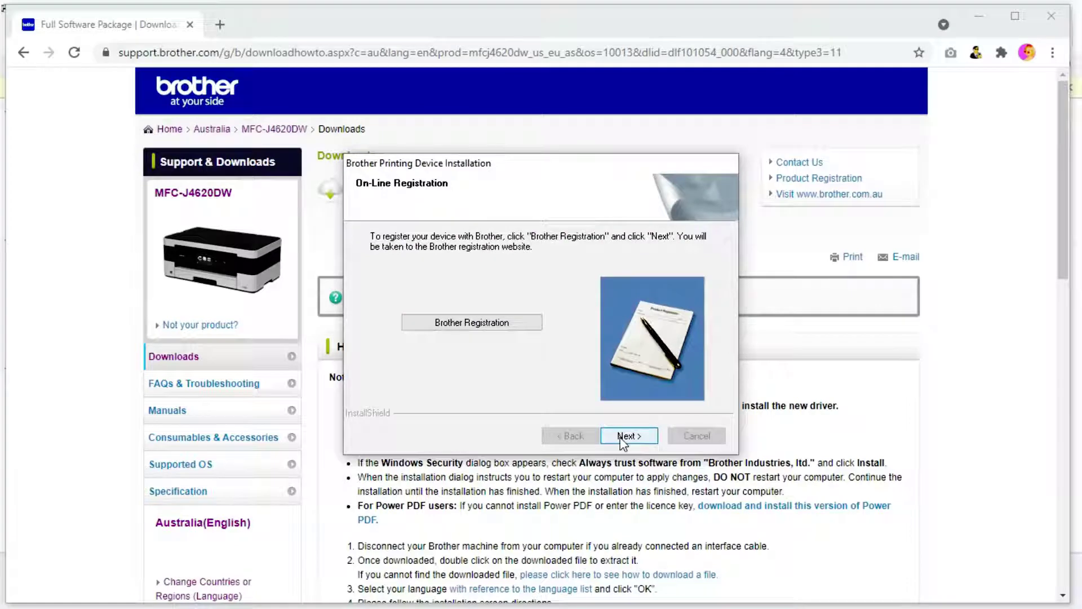
click(622, 437)
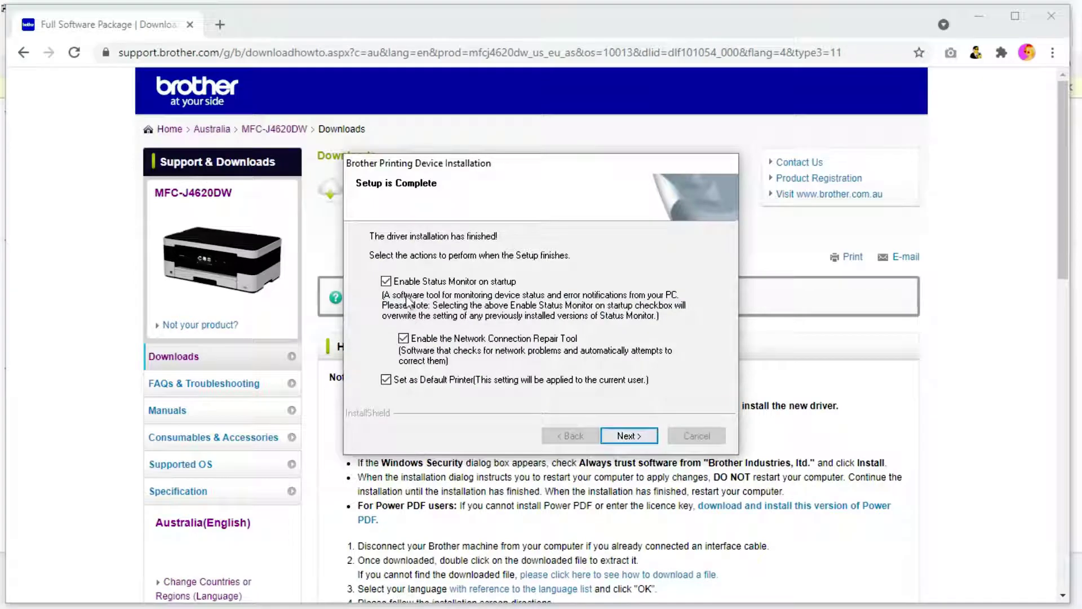
click(386, 282)
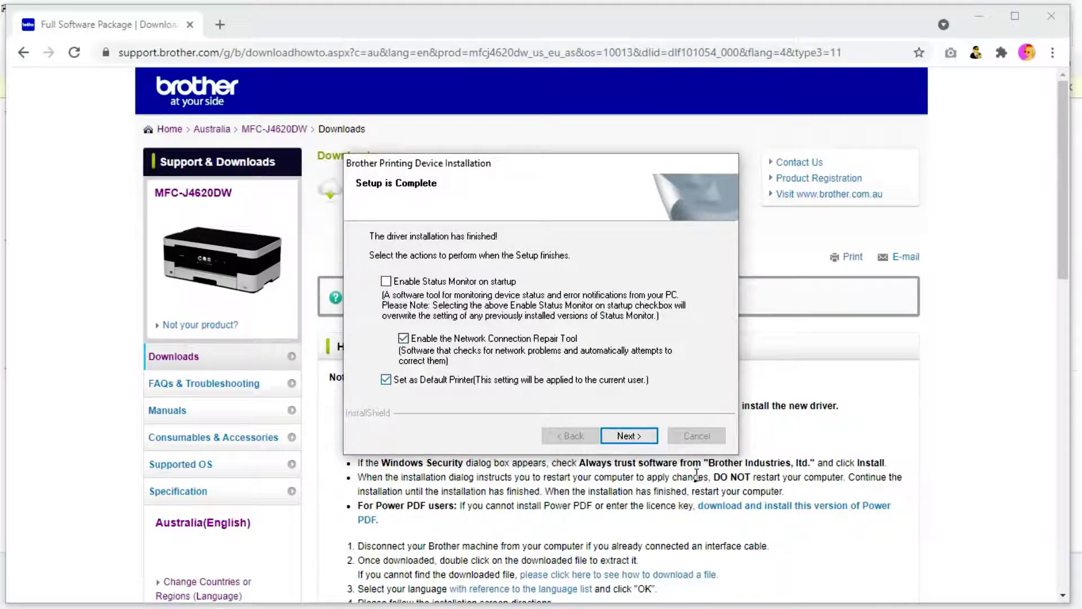
click(621, 440)
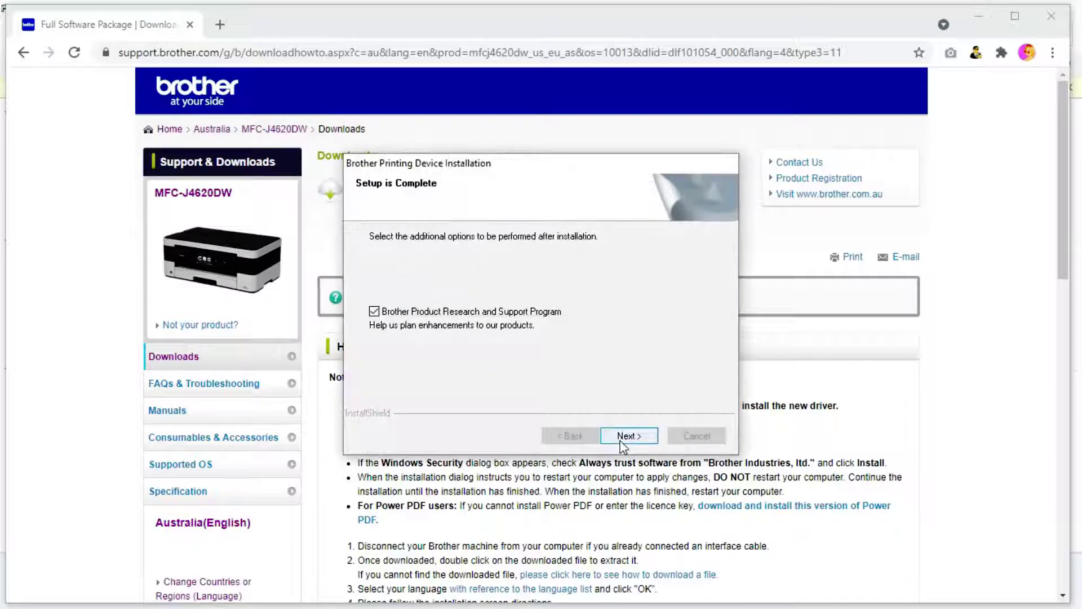
Opt out of the Product Research Program, choose restart later, finish, and close Chrome.
click(374, 311)
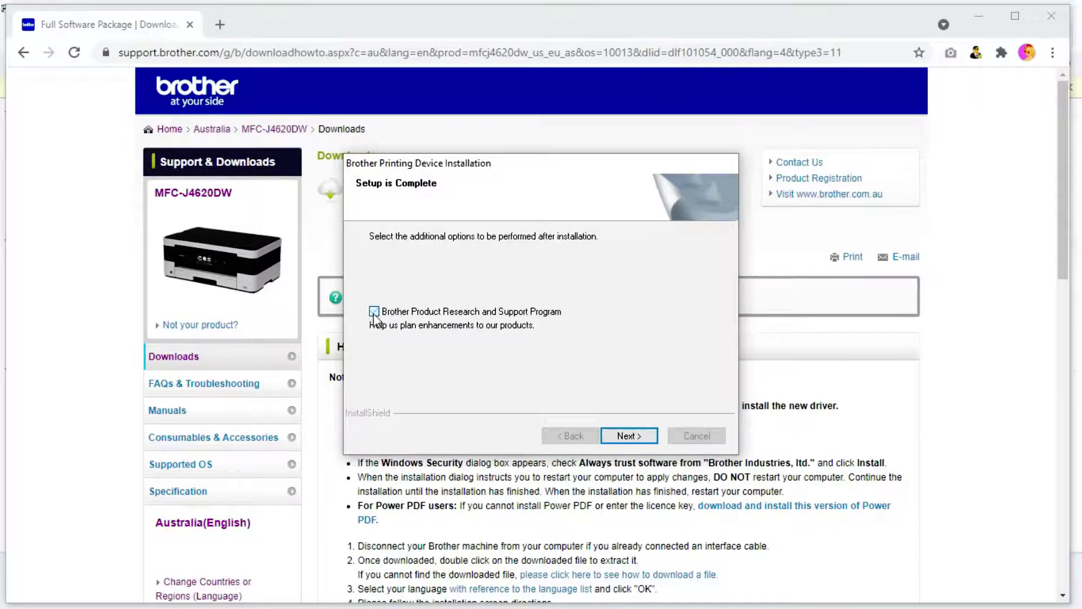
click(646, 435)
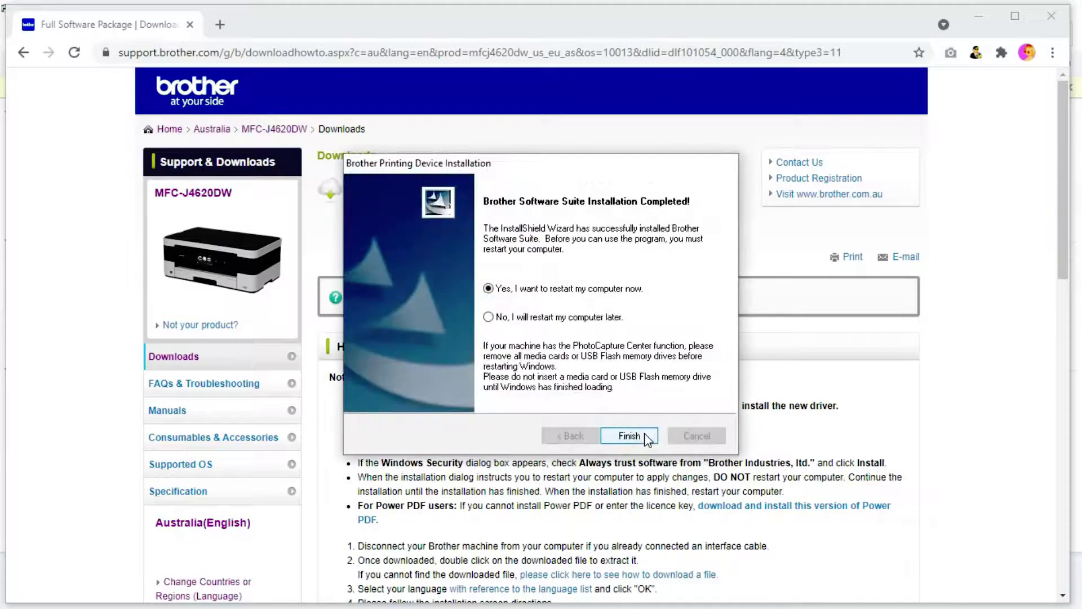
click(489, 318)
click(626, 435)
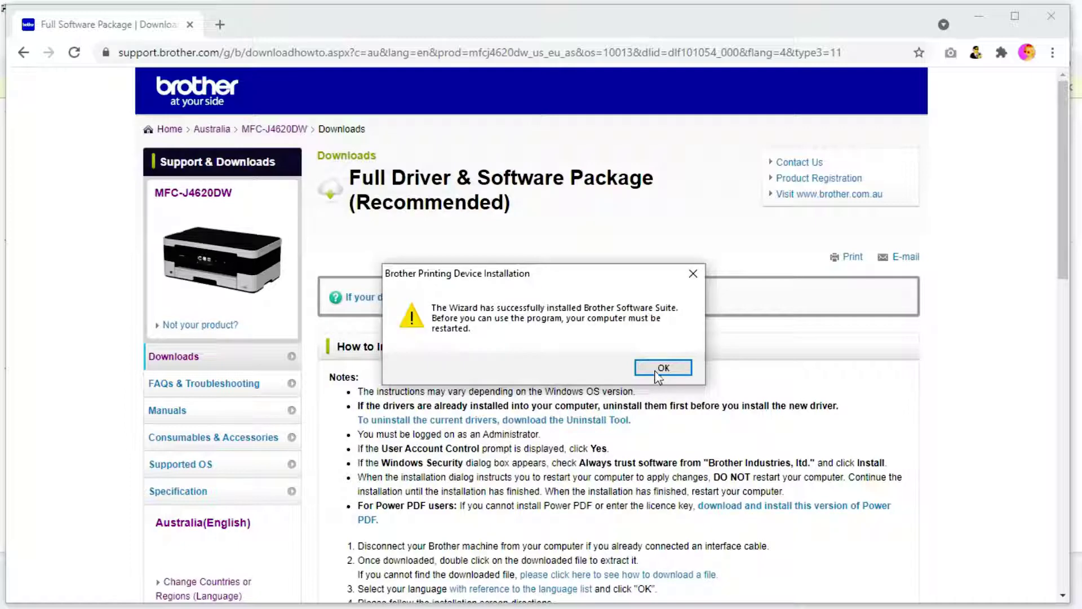
click(660, 369)
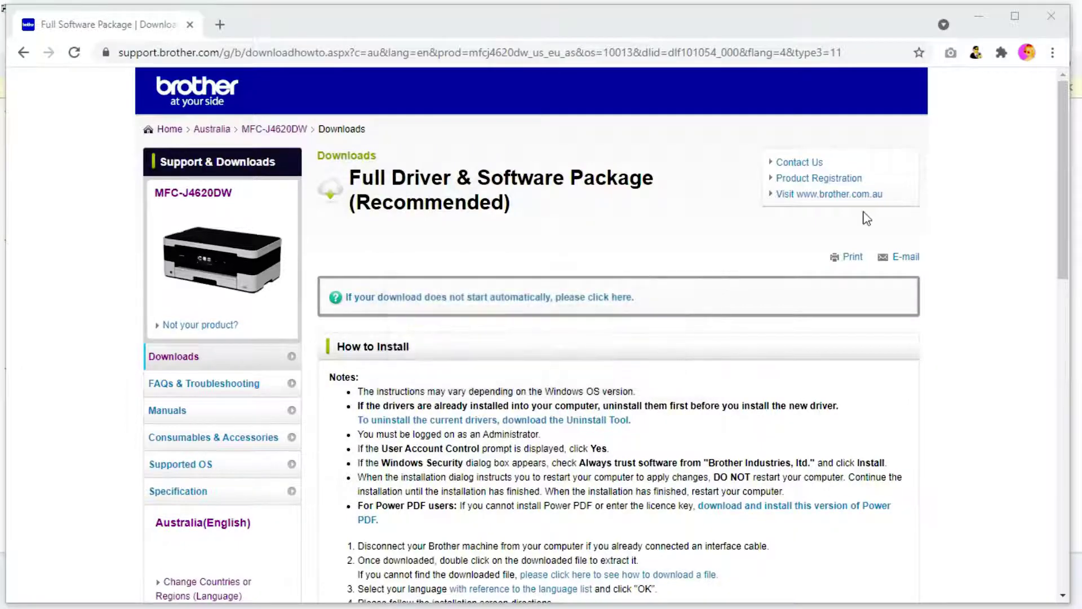
click(1056, 8)
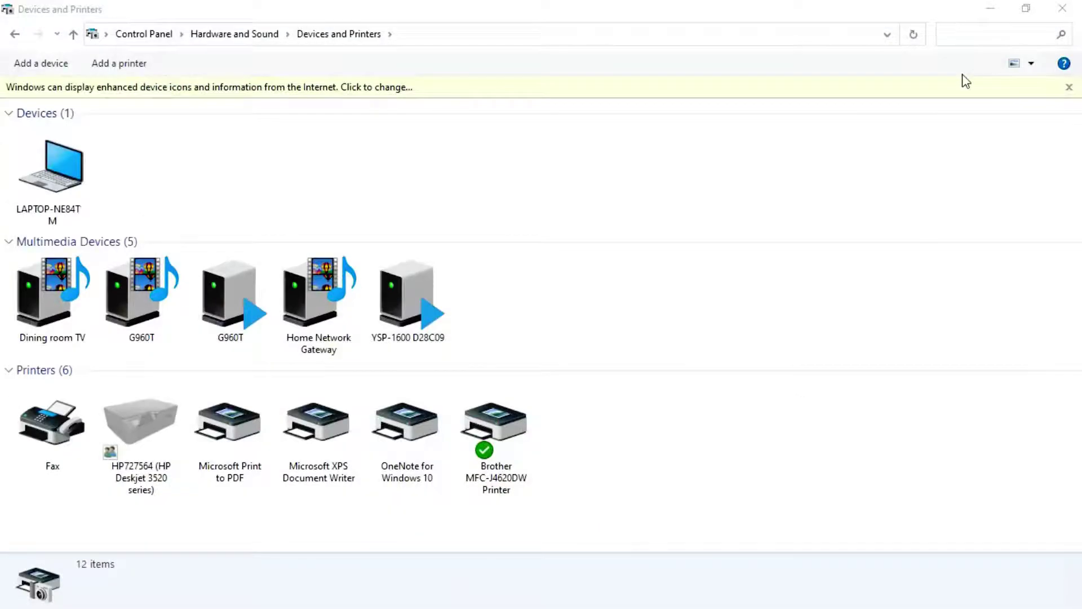
Print a test page from the Brother MFC-J4620DW Printer's properties, then close them.
click(507, 455)
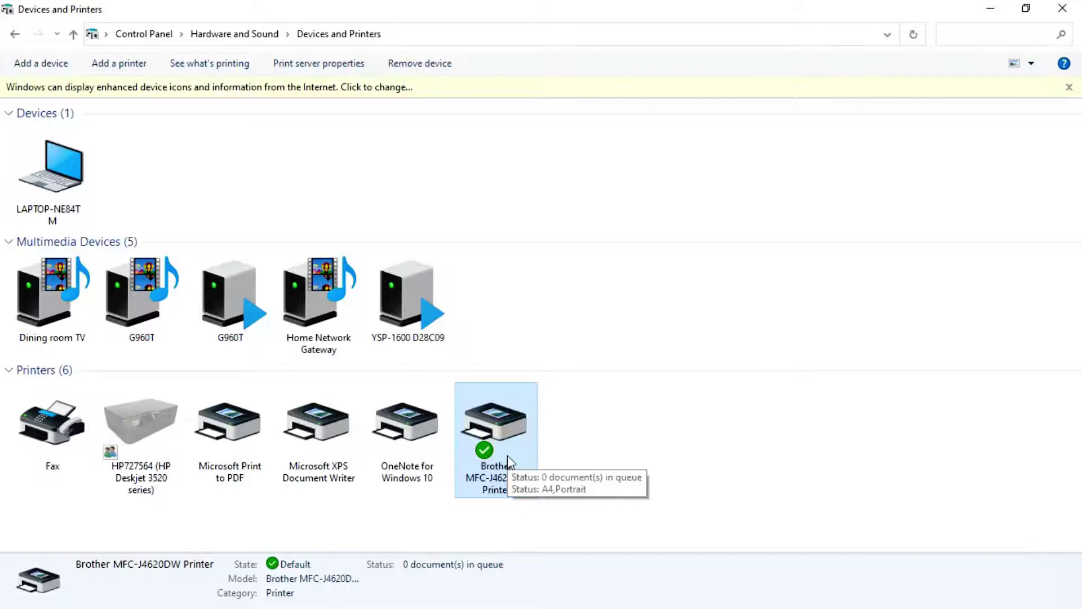
right_click(502, 418)
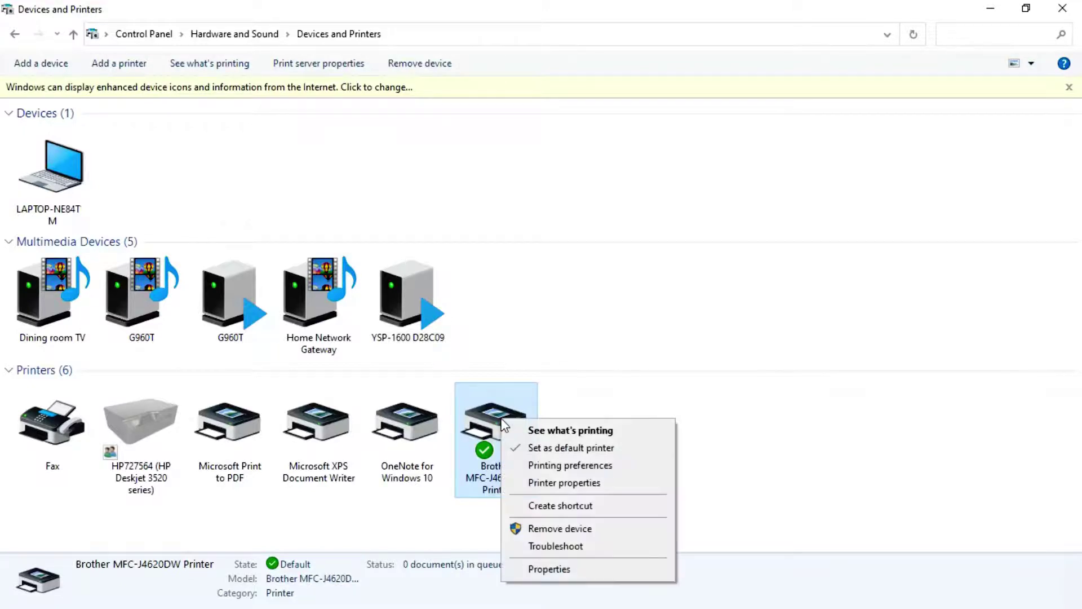
click(527, 486)
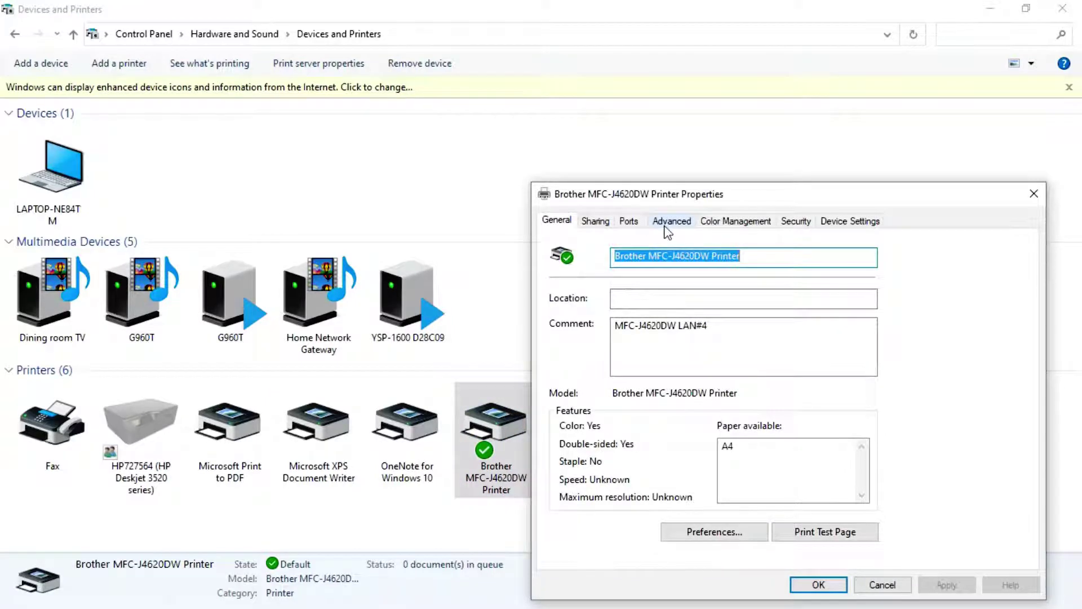
click(803, 530)
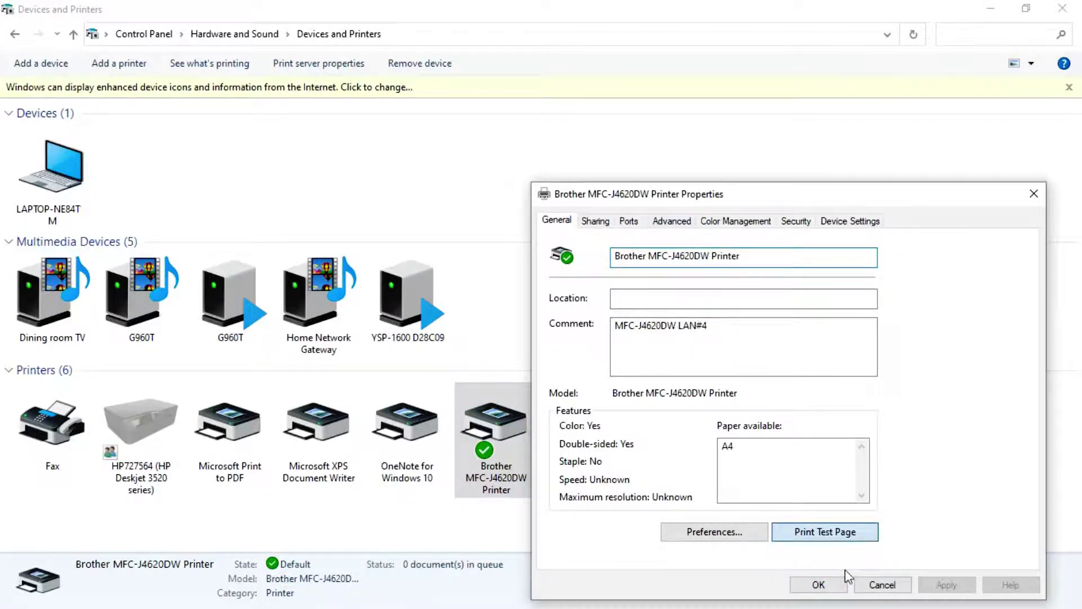
click(829, 533)
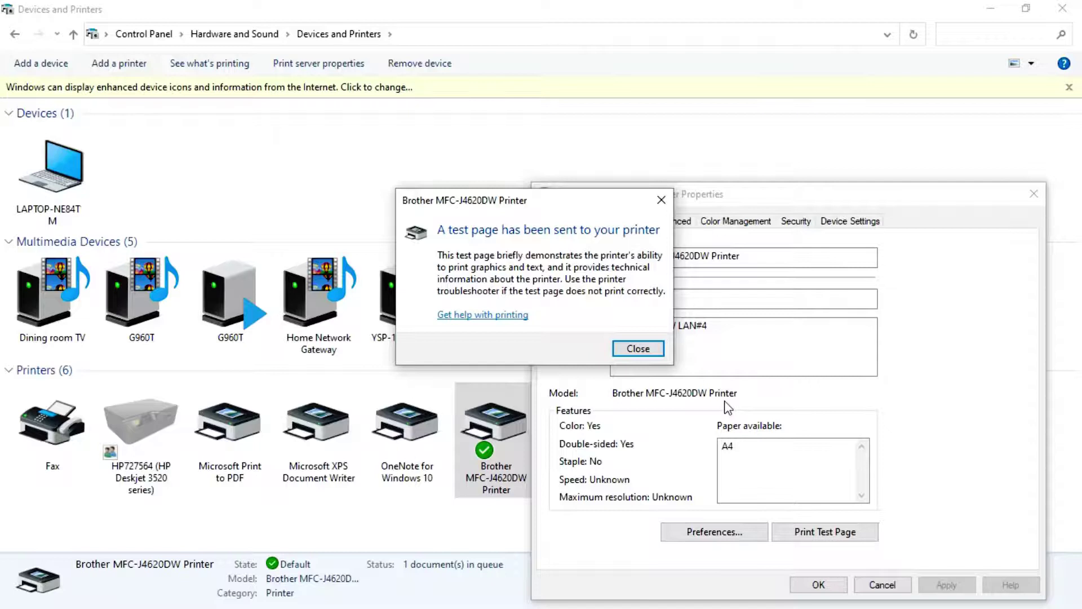
click(638, 349)
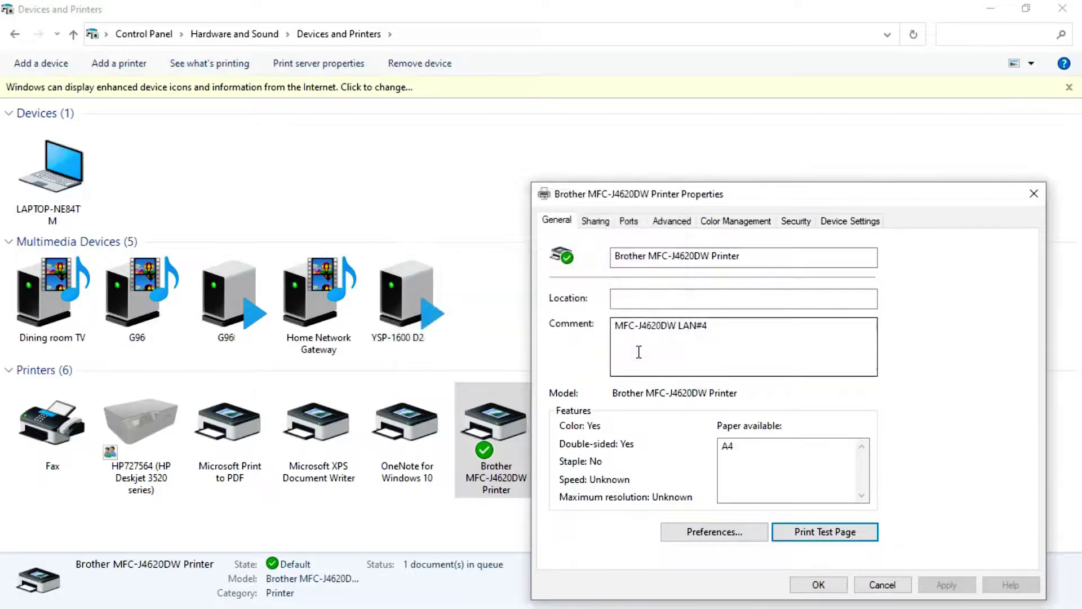
click(1034, 197)
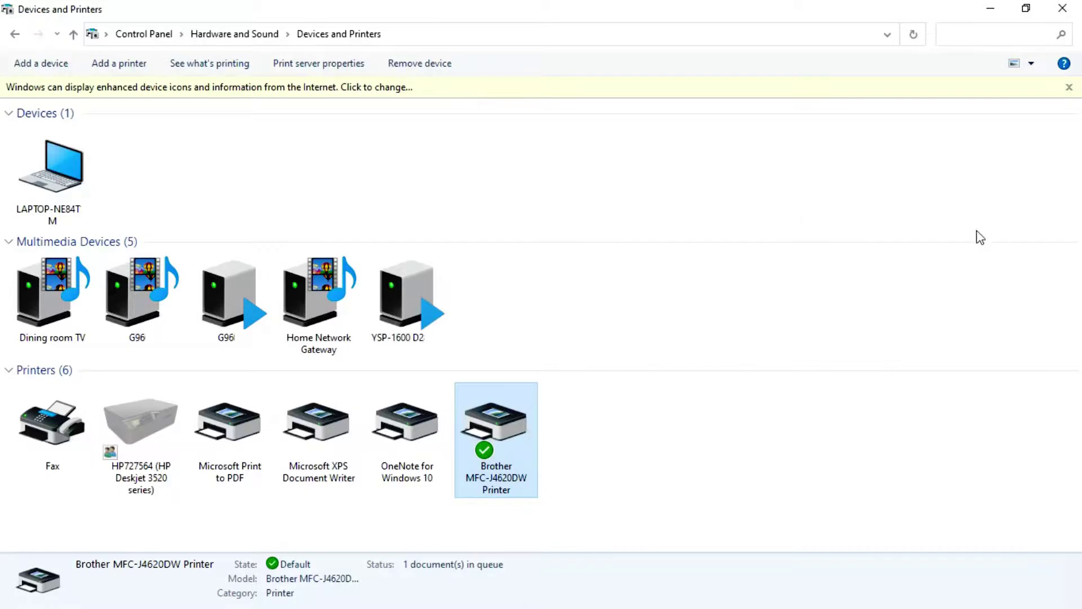